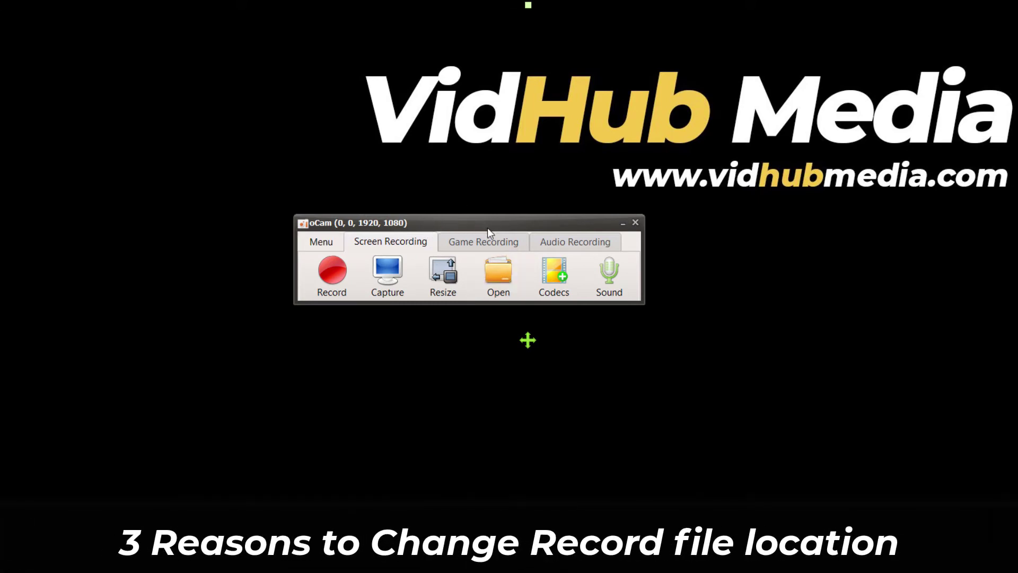
- Check the Windows-SSD (C:) drive under This PC, then close File Explorer
drag(488, 228, 507, 243)
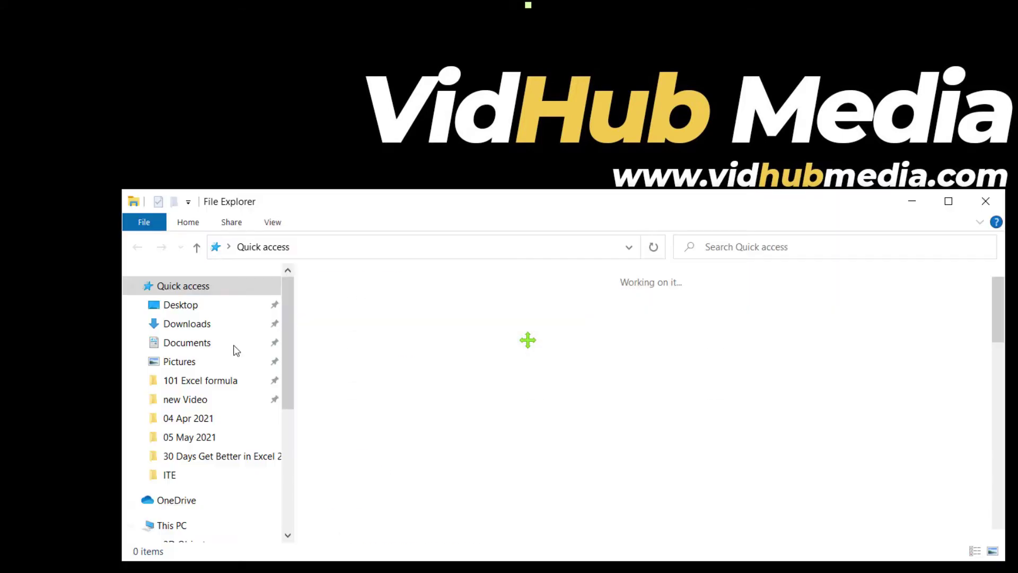
click(172, 525)
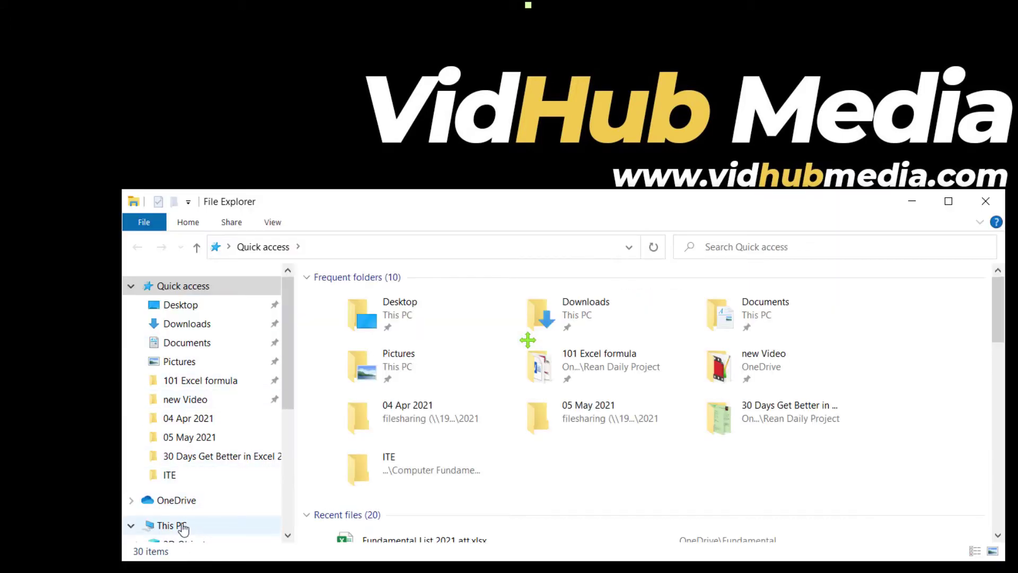
click(671, 470)
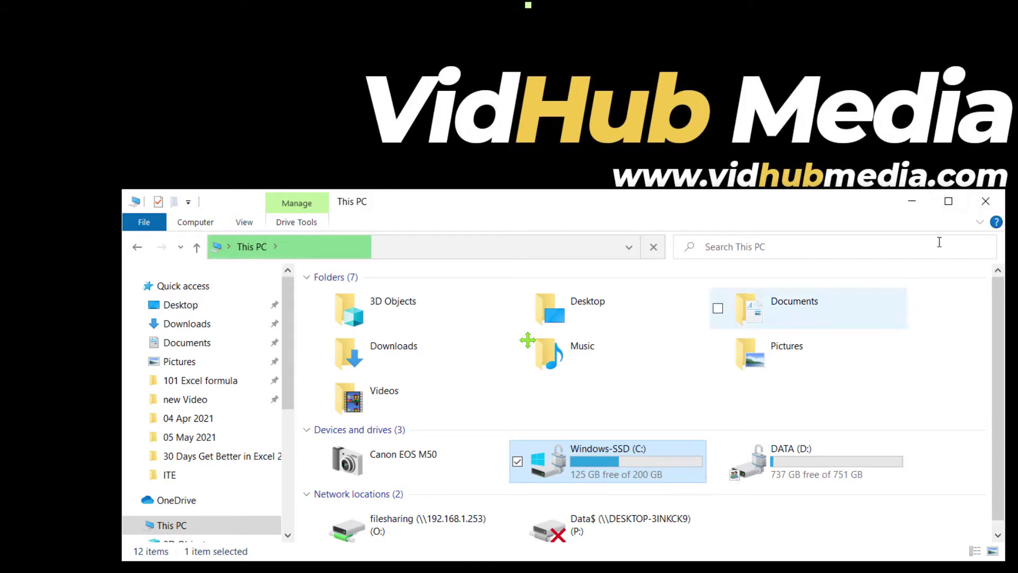
click(986, 201)
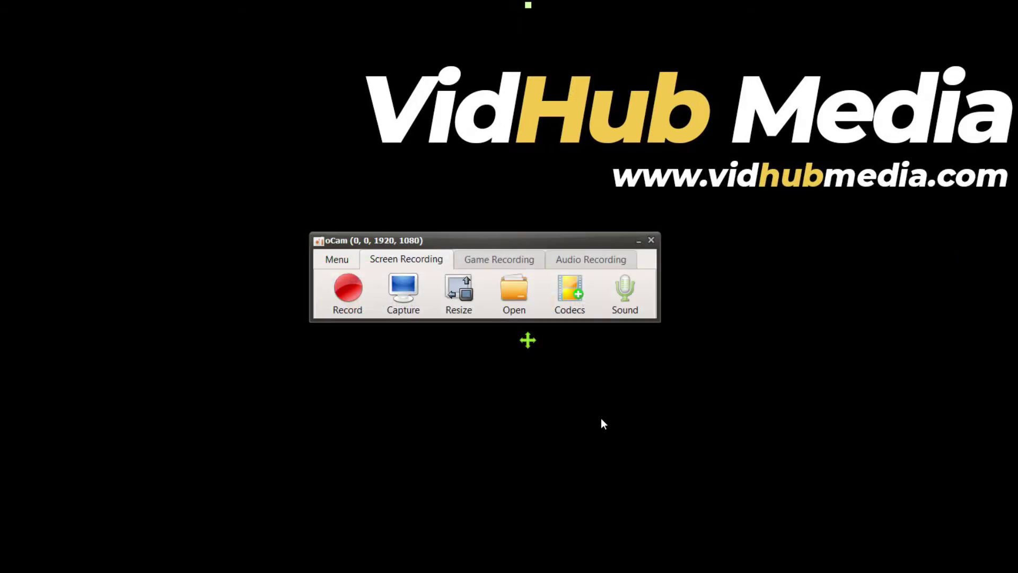
- Reopen This PC, check DATA (D:) with 737 GB free, and close Explorer
key(super+e)
scroll(191, 477, down, 3)
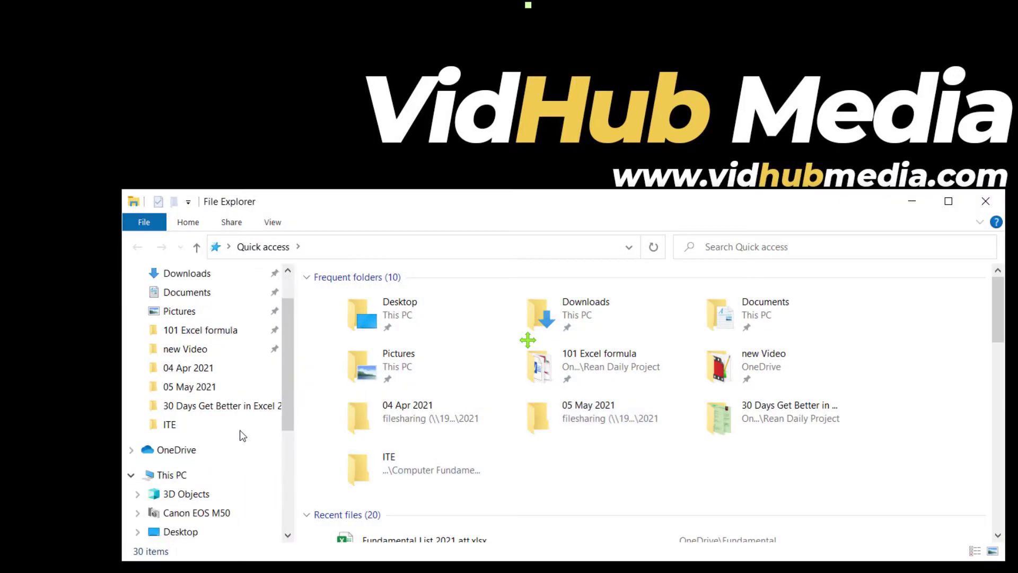
scroll(184, 534, down, 3)
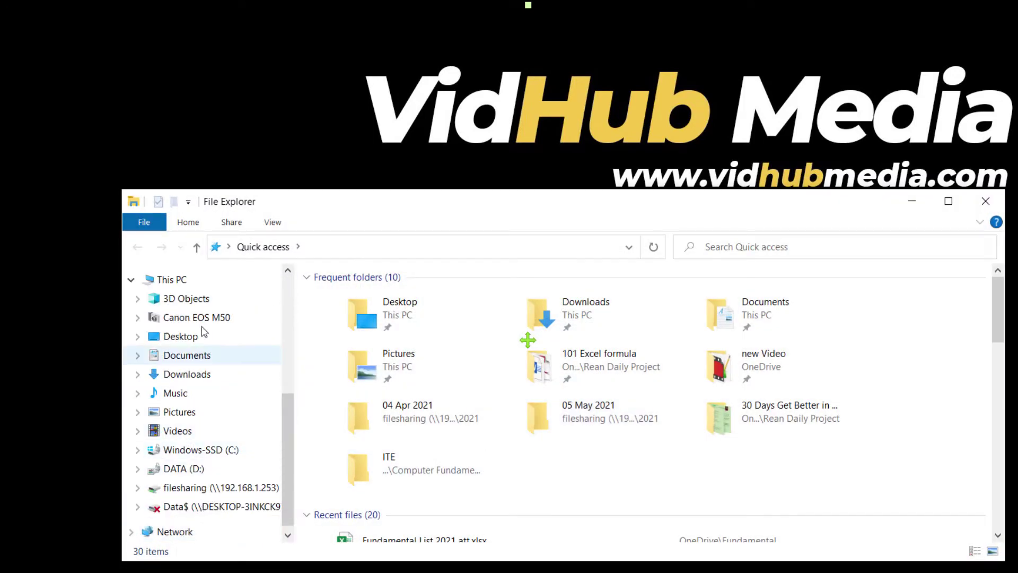
click(172, 279)
click(807, 461)
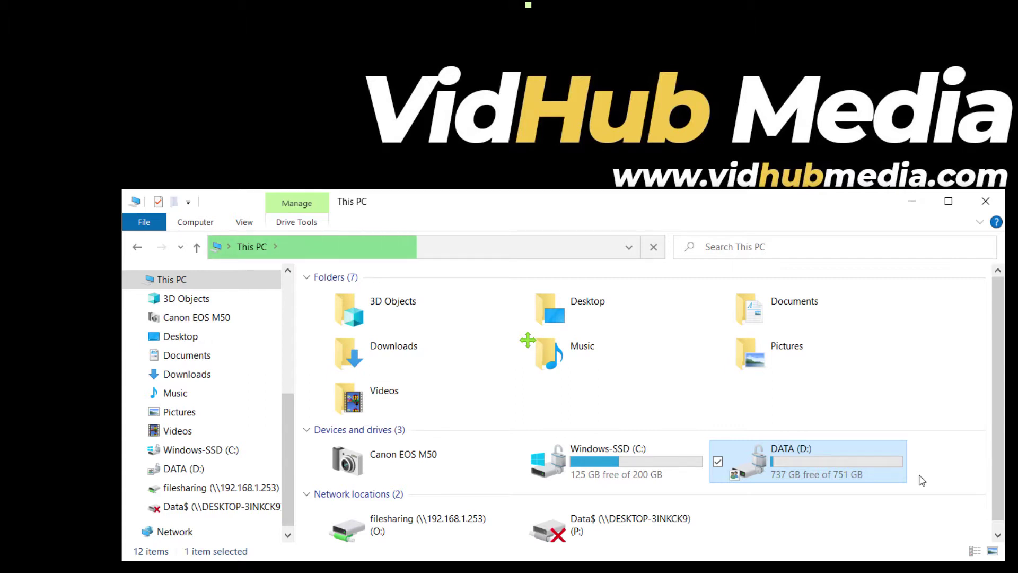
click(986, 204)
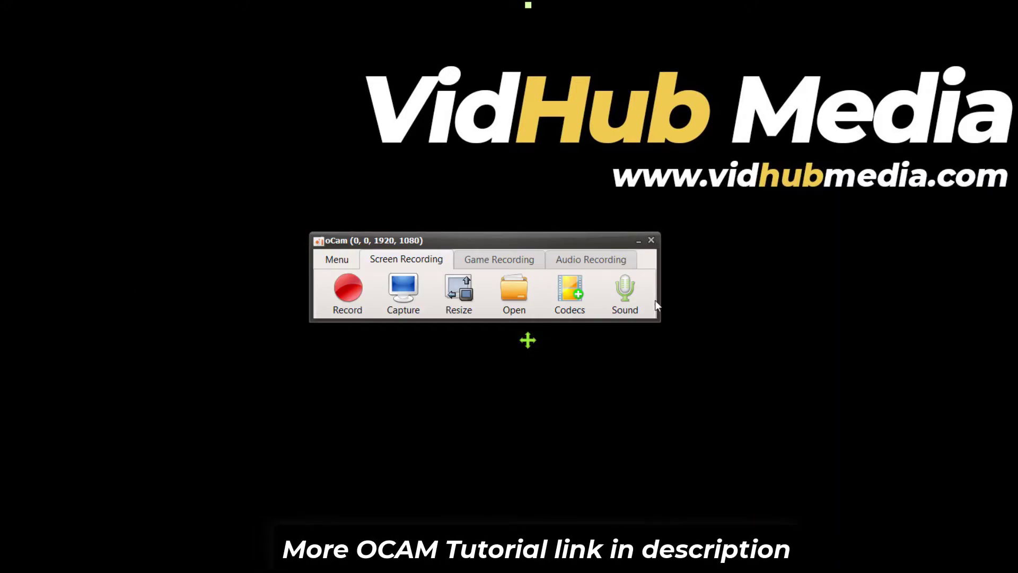
- Open oCam Options and look through the Record, Sound, Capture and GIF pages before Save
click(343, 258)
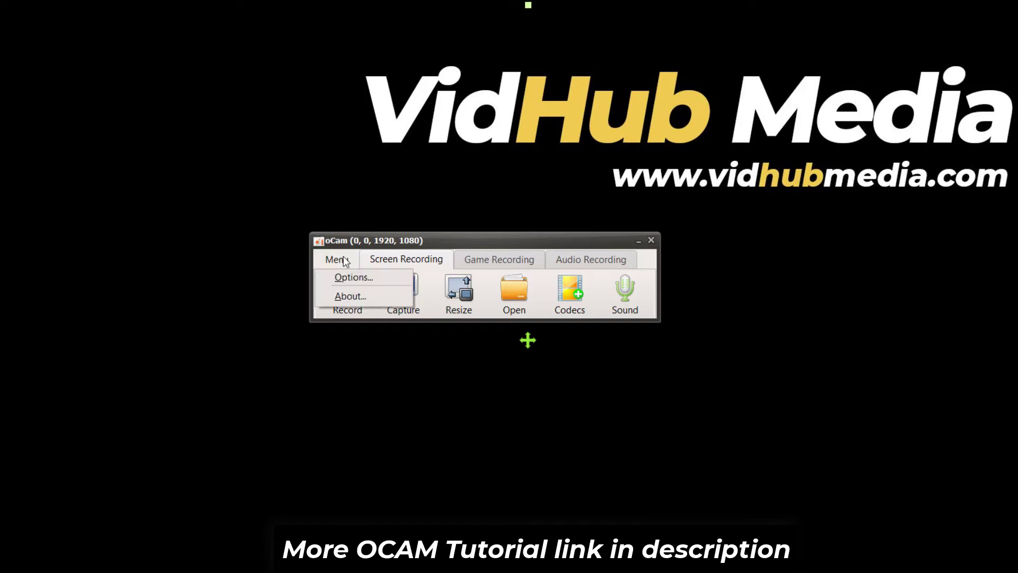
click(363, 276)
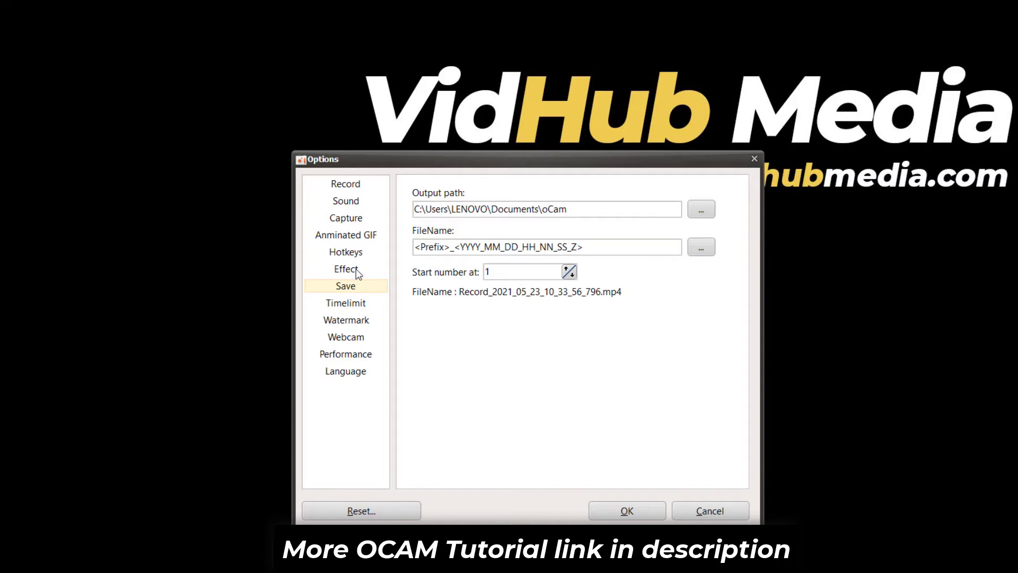
click(346, 184)
click(345, 200)
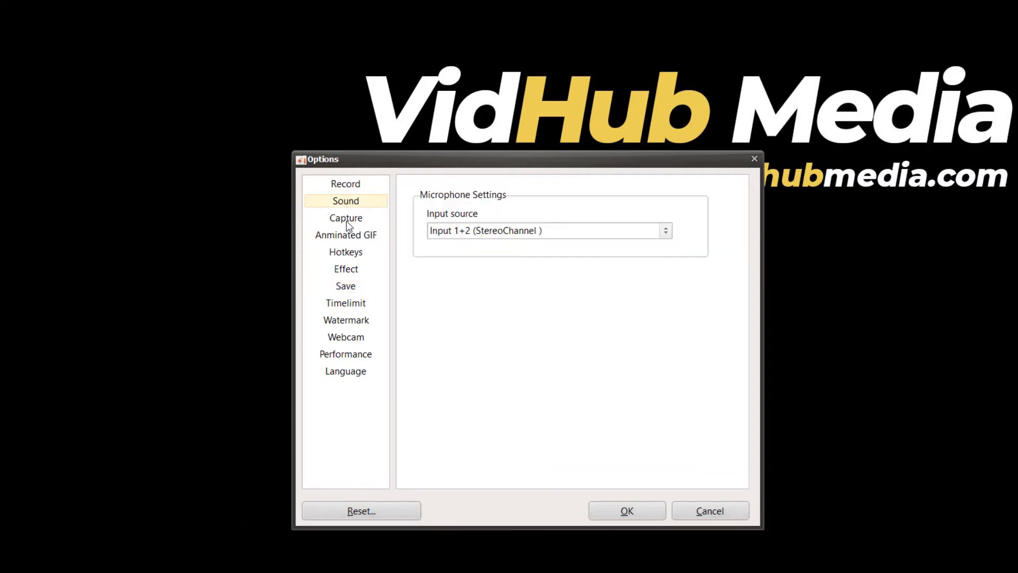
click(345, 235)
click(345, 285)
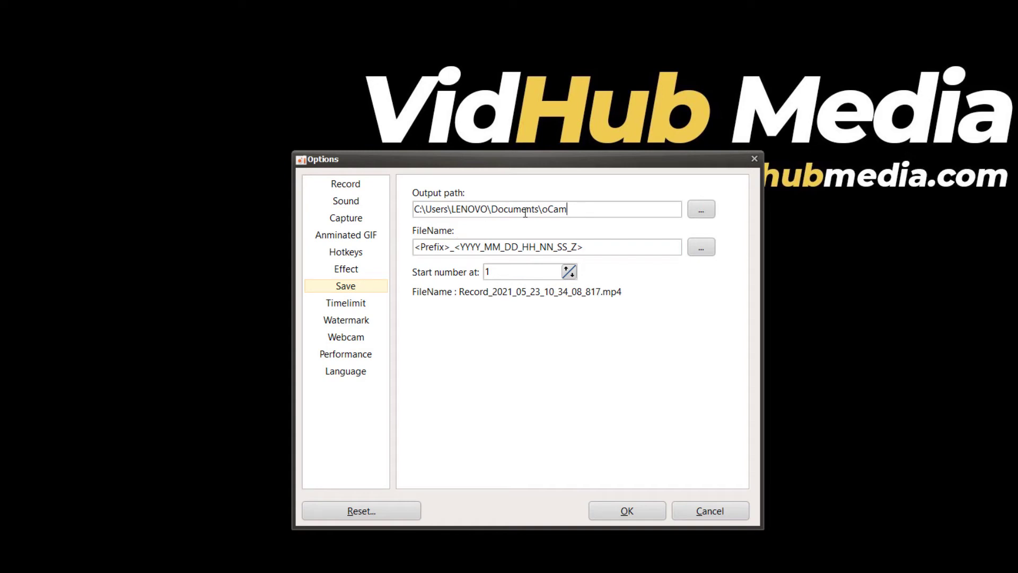
- Inspect the Documents\oCam output path, browse DATA (D:), and cancel the folder choice
mouse_move(567, 209)
mouse_down()
mouse_move(413, 211)
mouse_move(580, 208)
mouse_move(406, 213)
mouse_up()
click(452, 209)
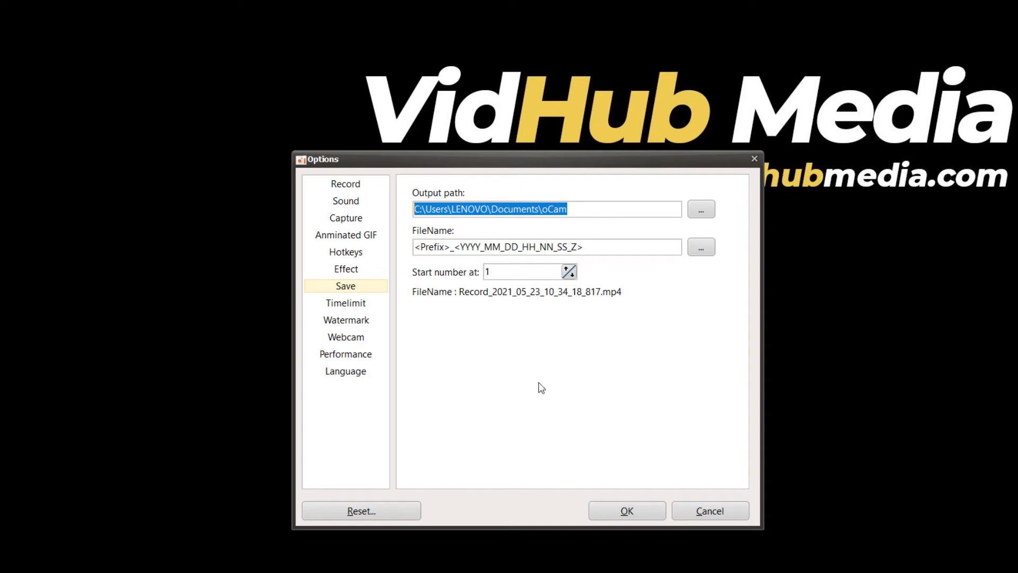
click(701, 209)
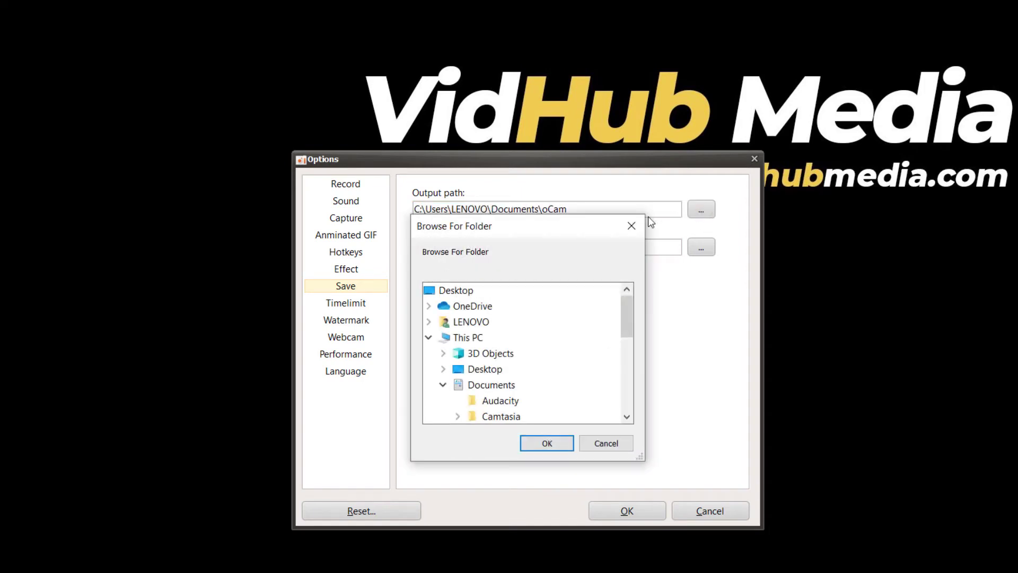
drag(554, 230, 512, 199)
scroll(511, 303, down, 3)
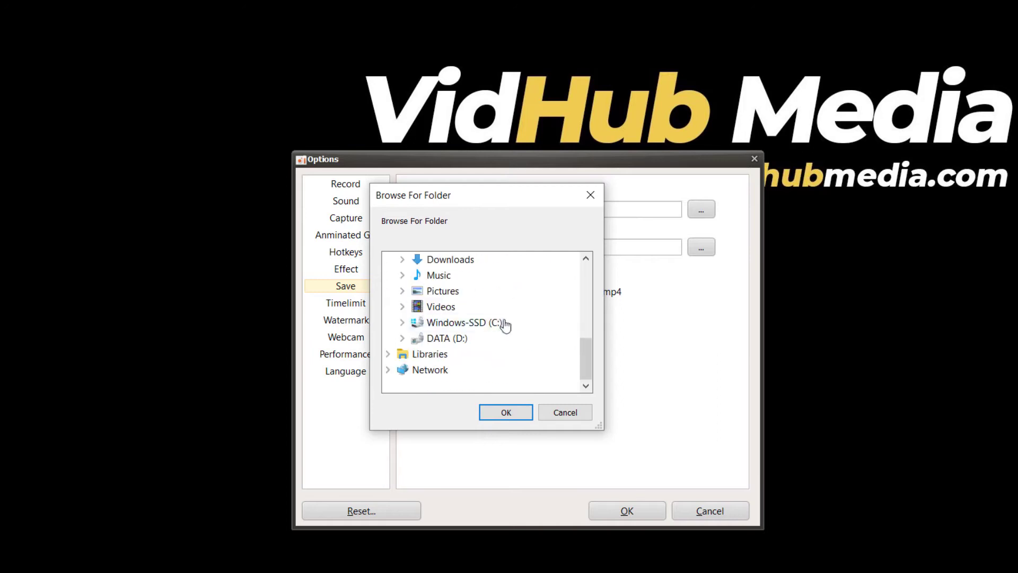
double_click(446, 347)
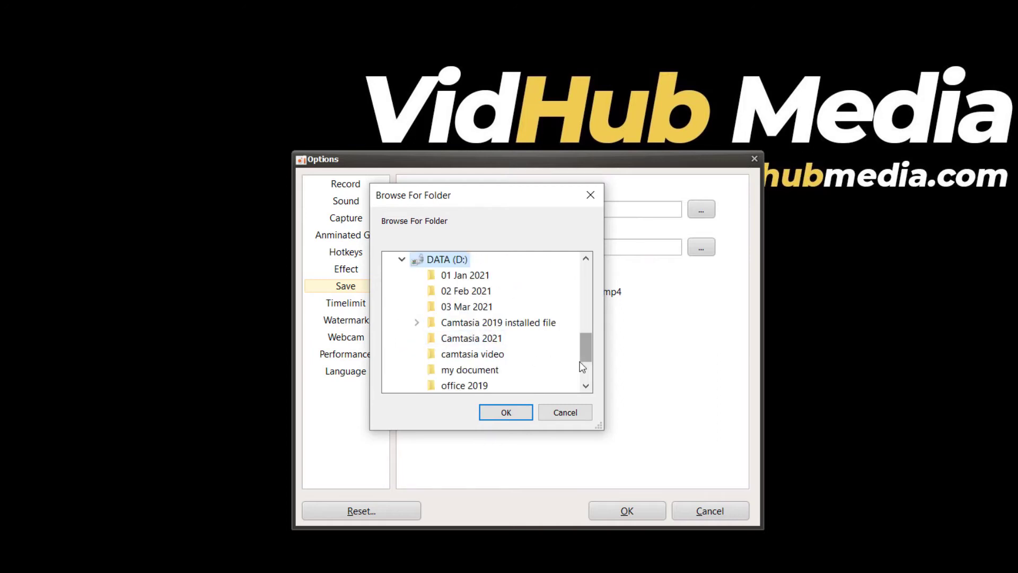
click(567, 412)
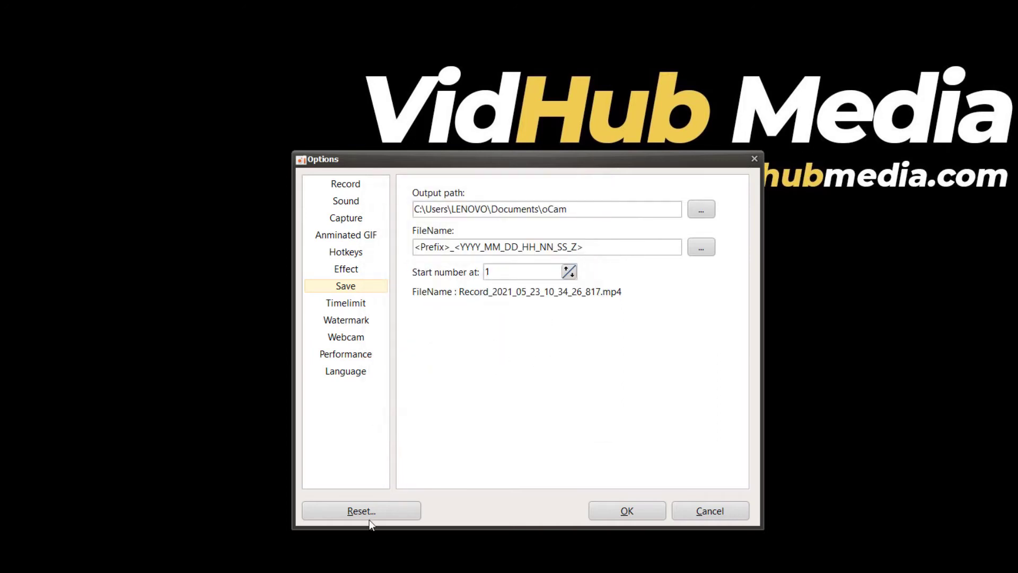
- Create a new folder named 'OCam Record file' on the DATA (D:) drive
key(super+e)
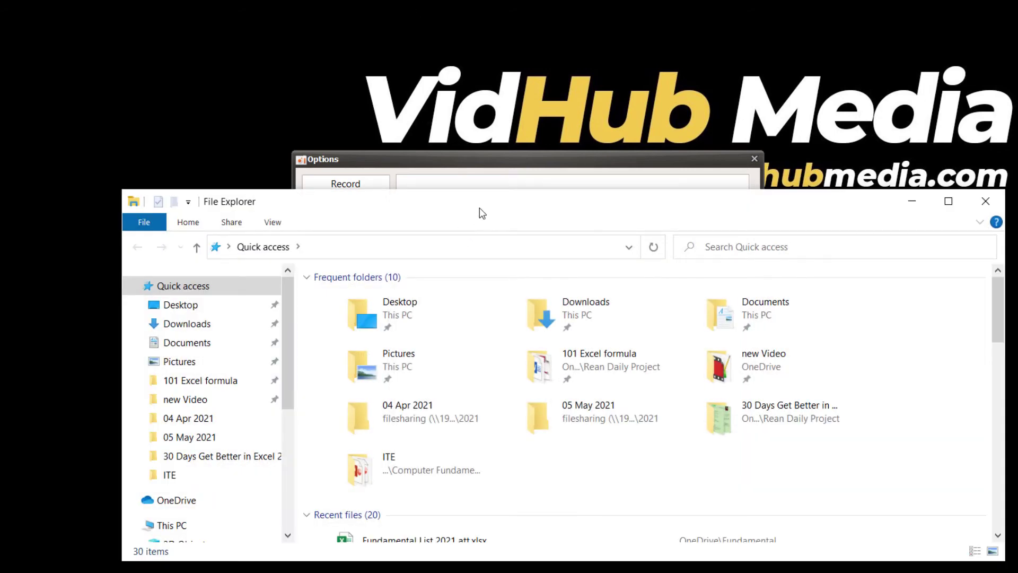
drag(480, 208, 430, 74)
scroll(199, 287, down, 3)
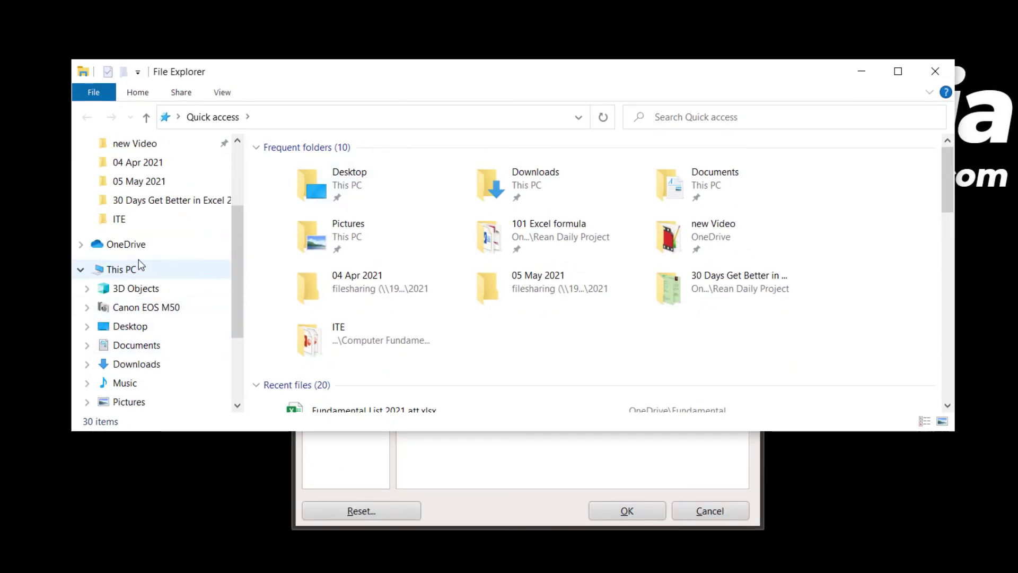
scroll(140, 318, down, 3)
click(132, 382)
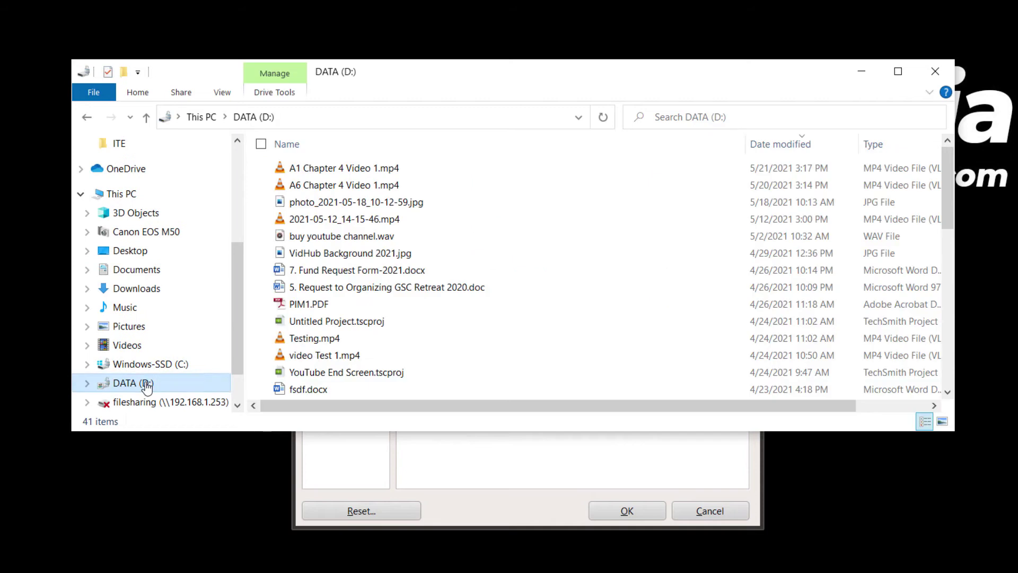
click(895, 72)
right_click(938, 246)
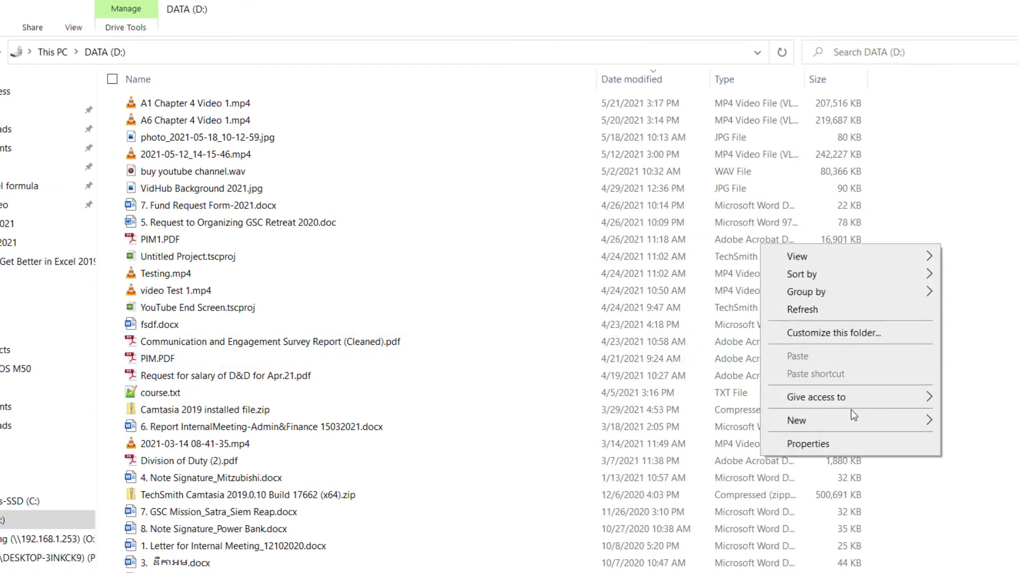
mouse_move(797, 420)
click(601, 417)
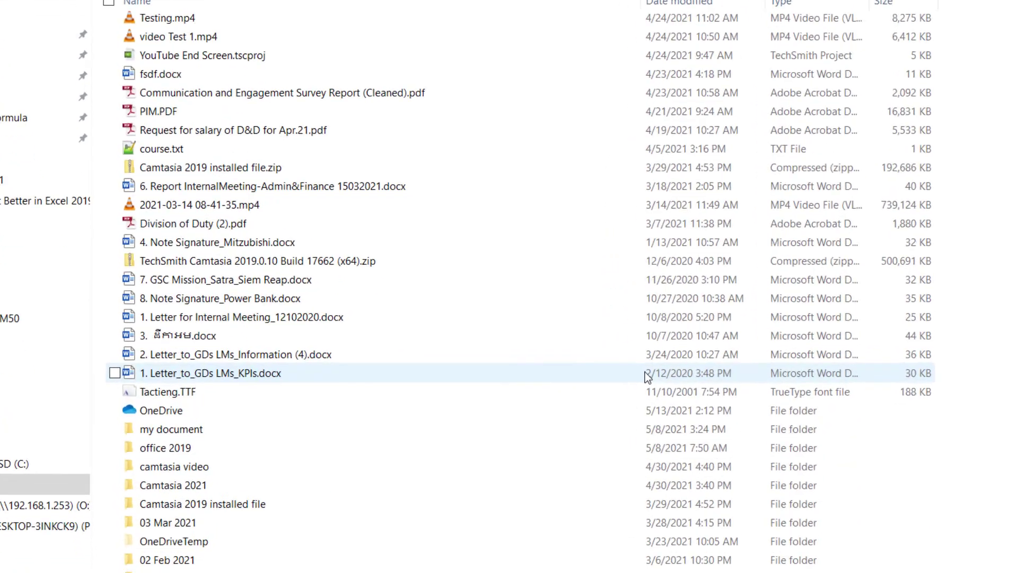
text(O)
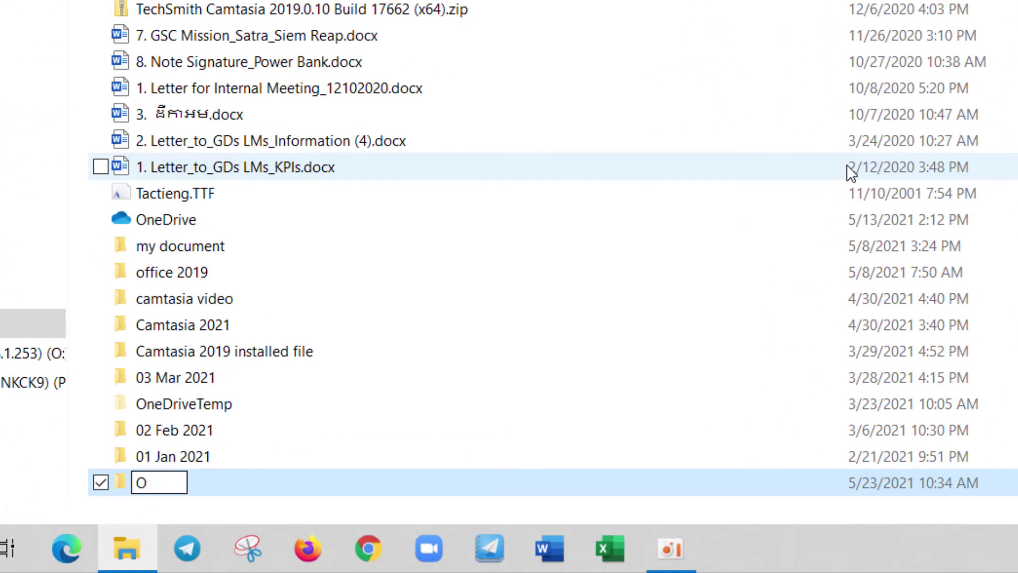
text(Cam R)
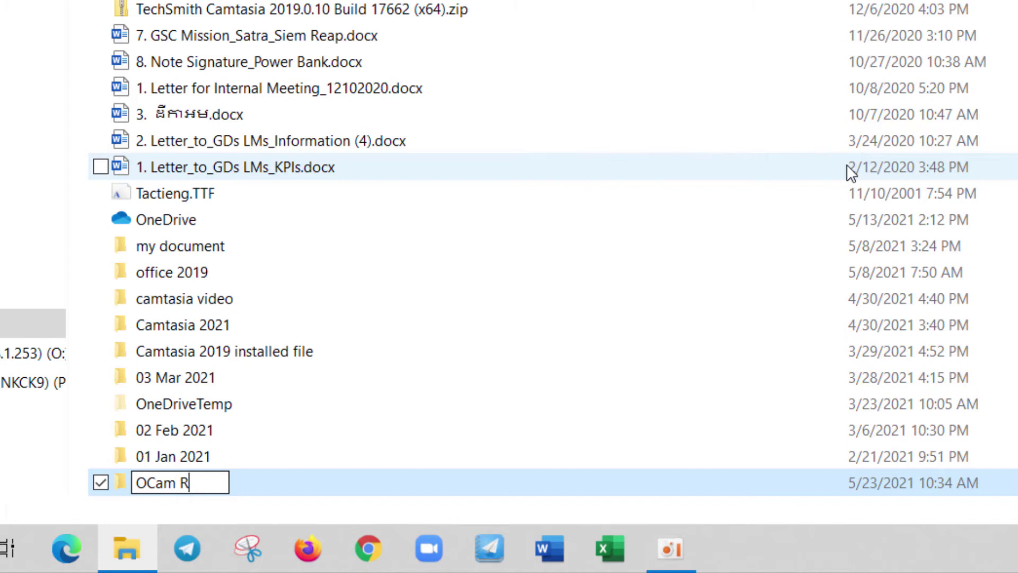
text(ecord file)
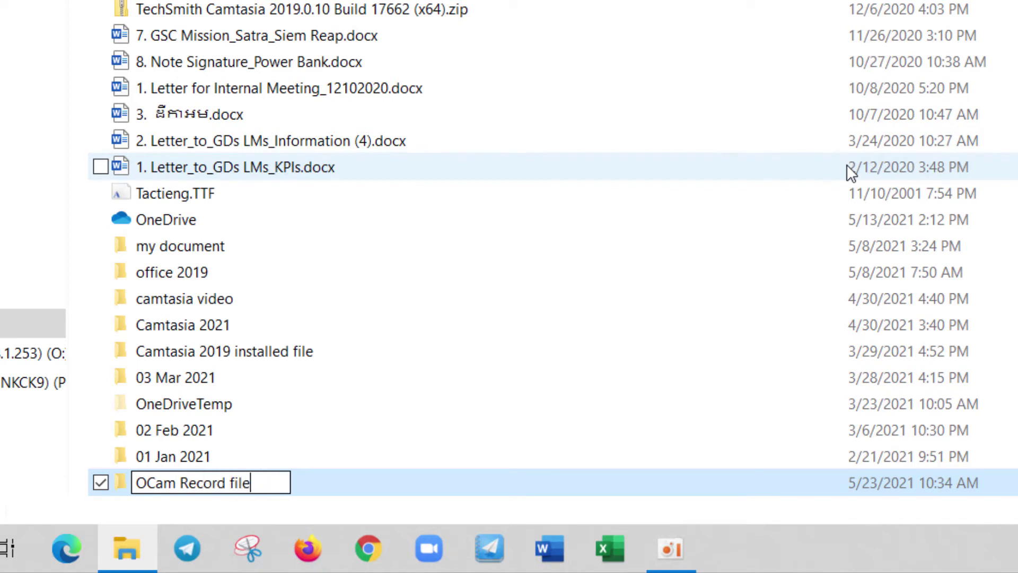
key(Return)
key(Return)
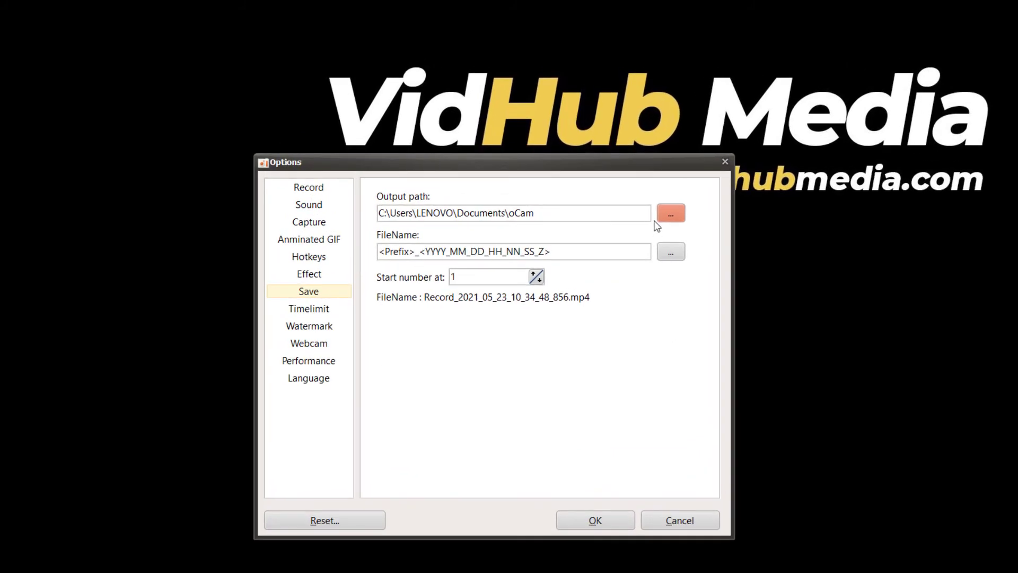
- Set oCam's output path to D:\OCam Record file
click(670, 212)
scroll(446, 375, down, 3)
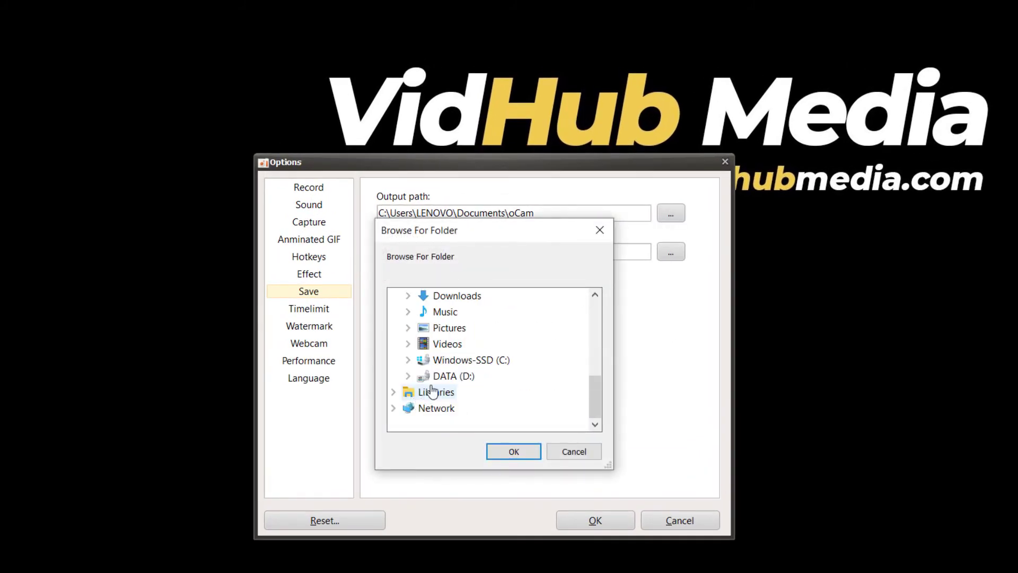
double_click(442, 376)
scroll(493, 374, down, 3)
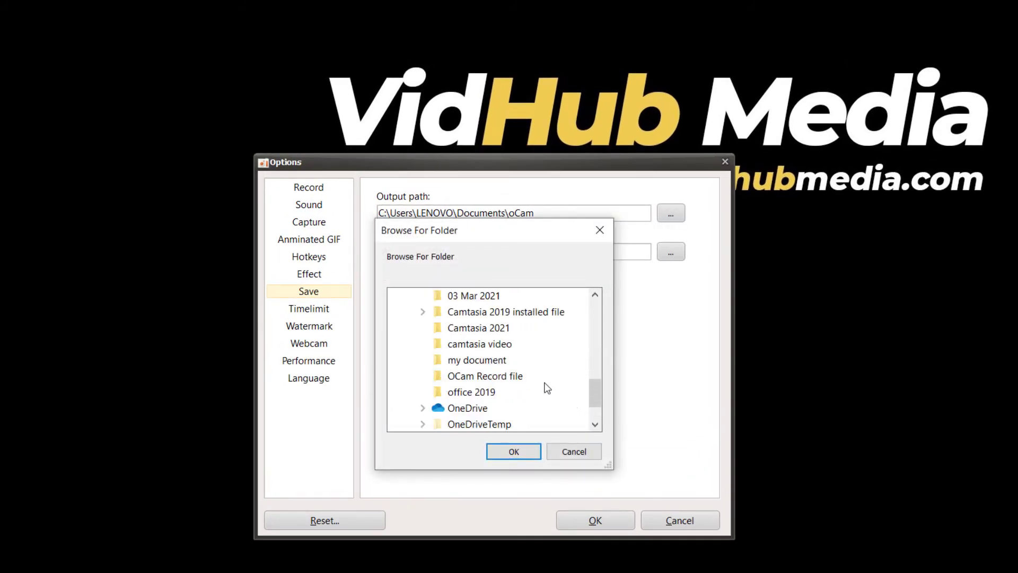
click(508, 380)
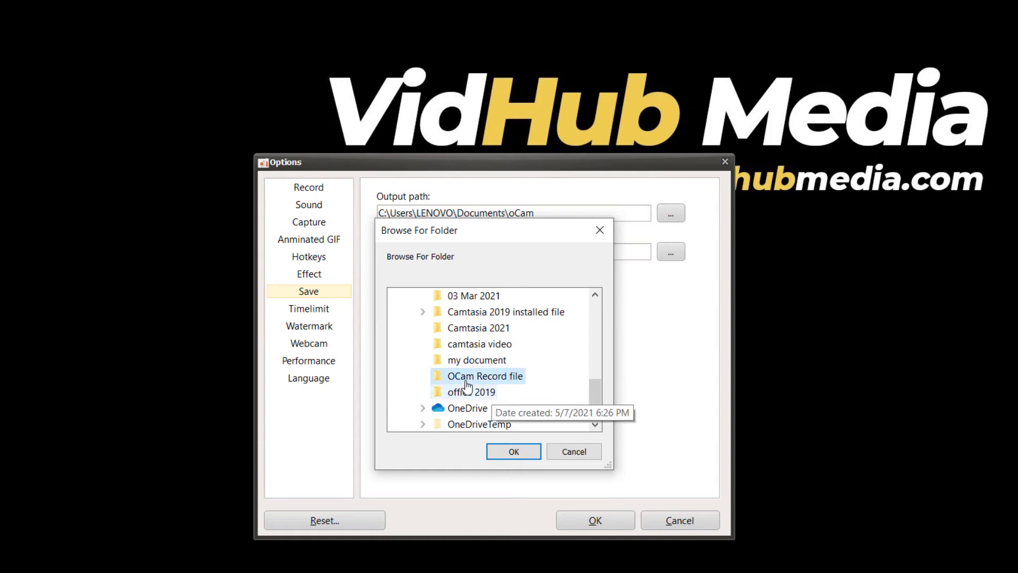
click(514, 453)
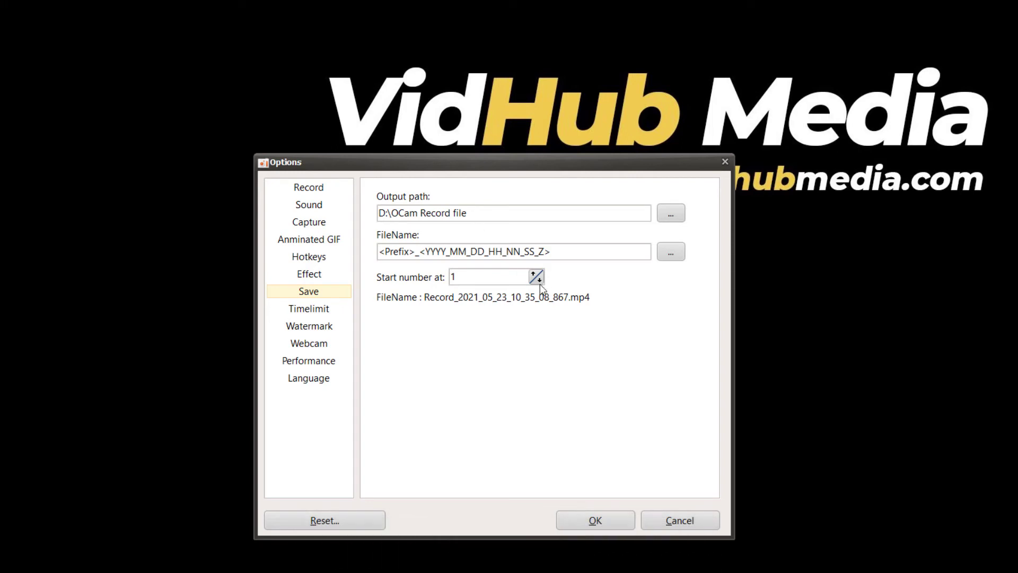
- Replace the <Prefix> placeholder with OCAM and close Options with OK
double_click(539, 251)
drag(416, 251, 379, 252)
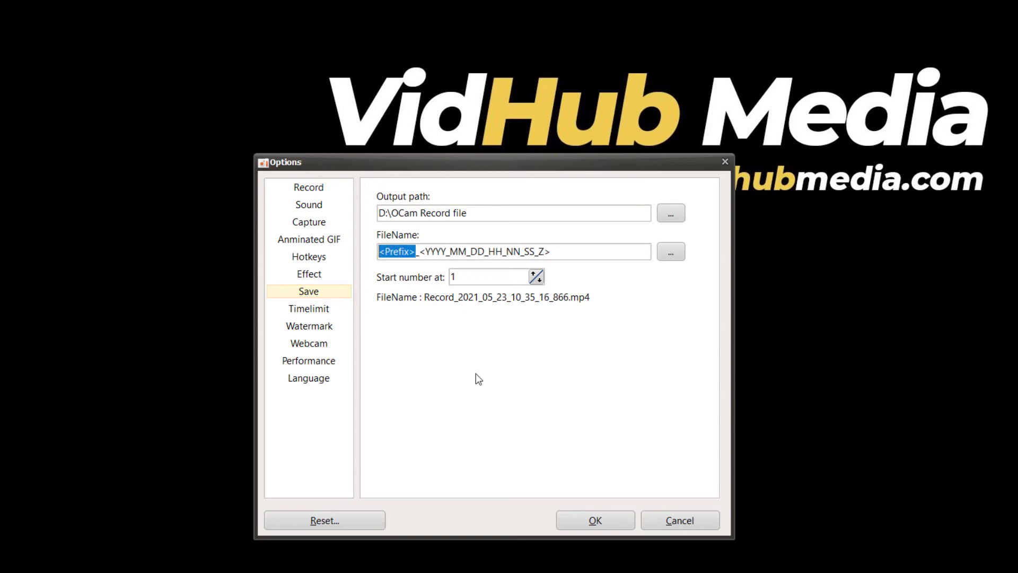
text(OCA)
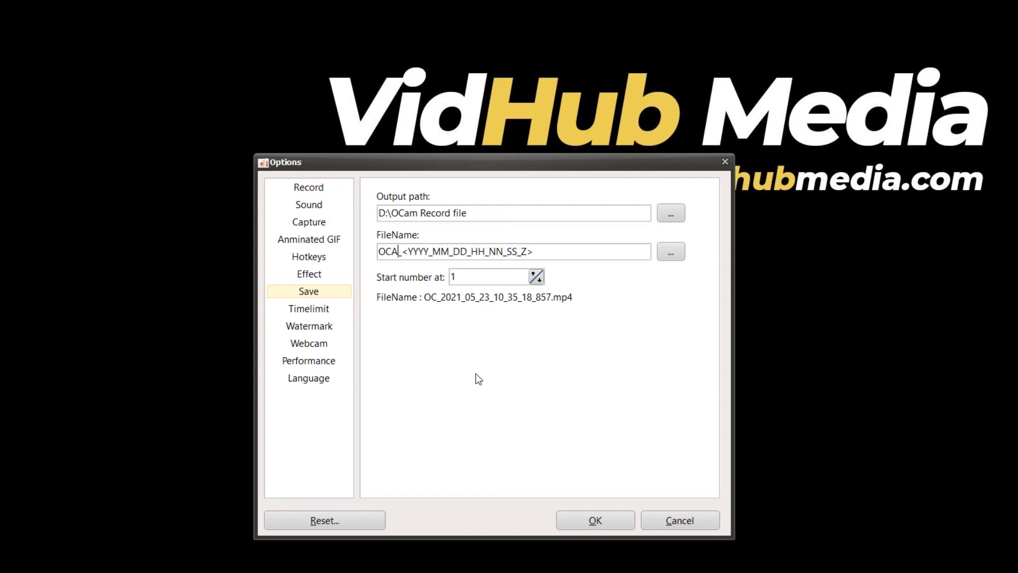
text(M)
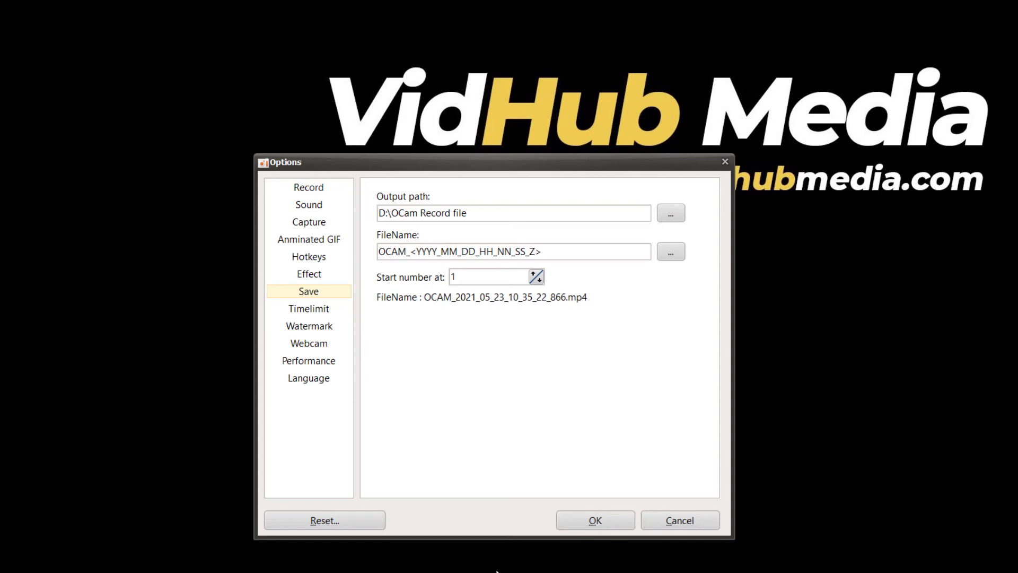
click(589, 519)
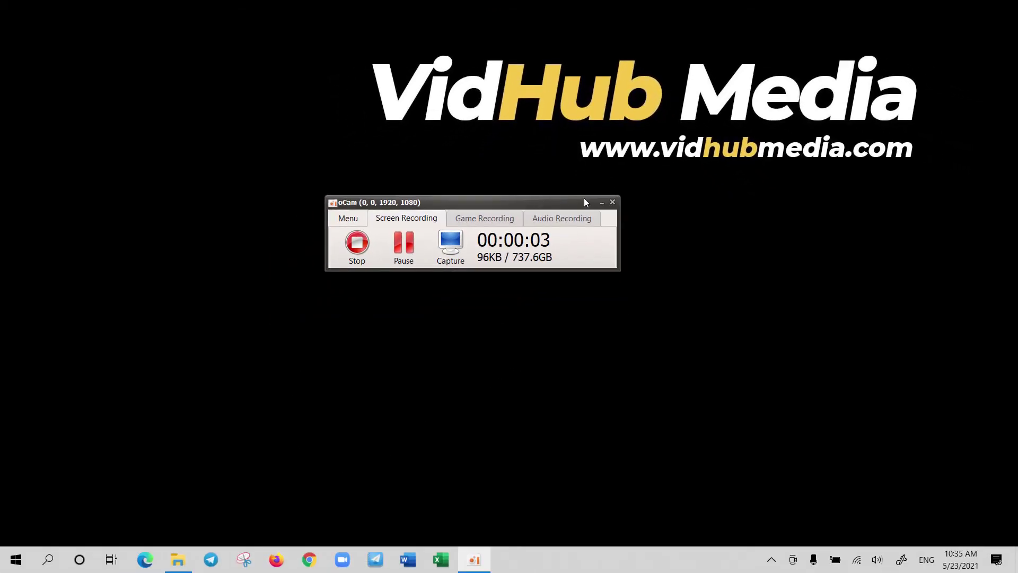
- Record an 11-second test clip while browsing DATA (D:), then stop and close oCam
click(177, 559)
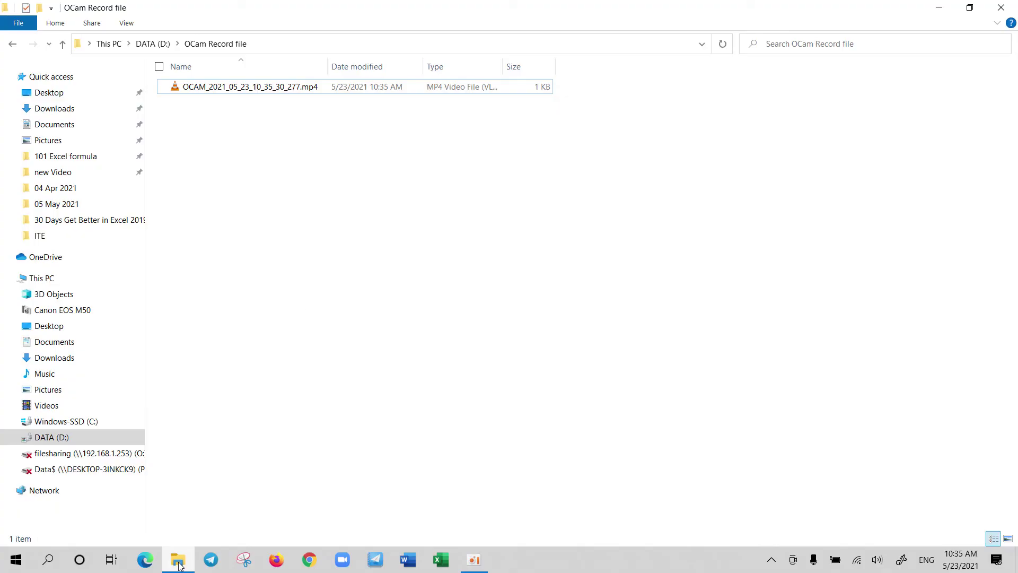
click(51, 437)
click(41, 278)
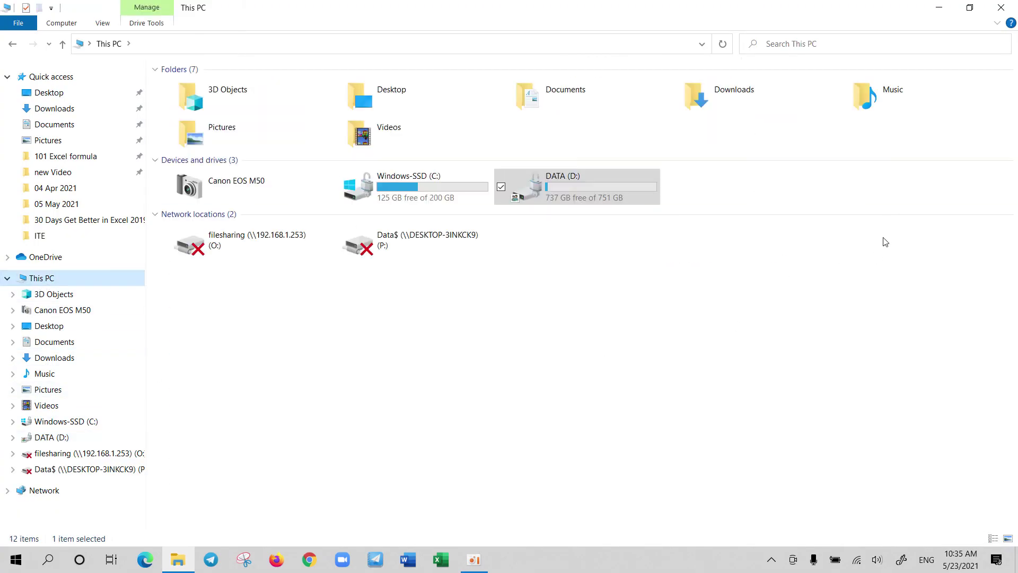
click(1000, 7)
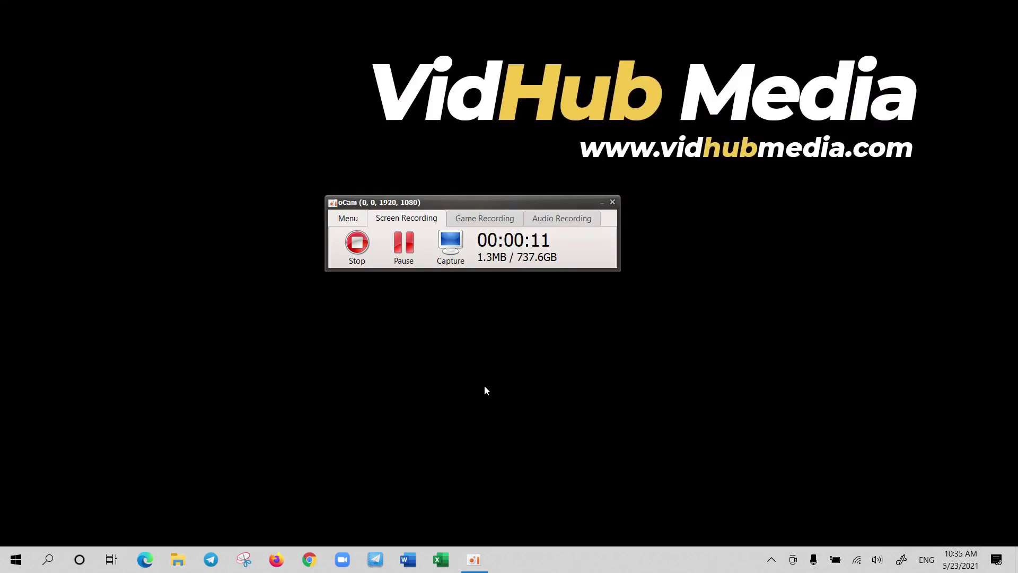
click(361, 254)
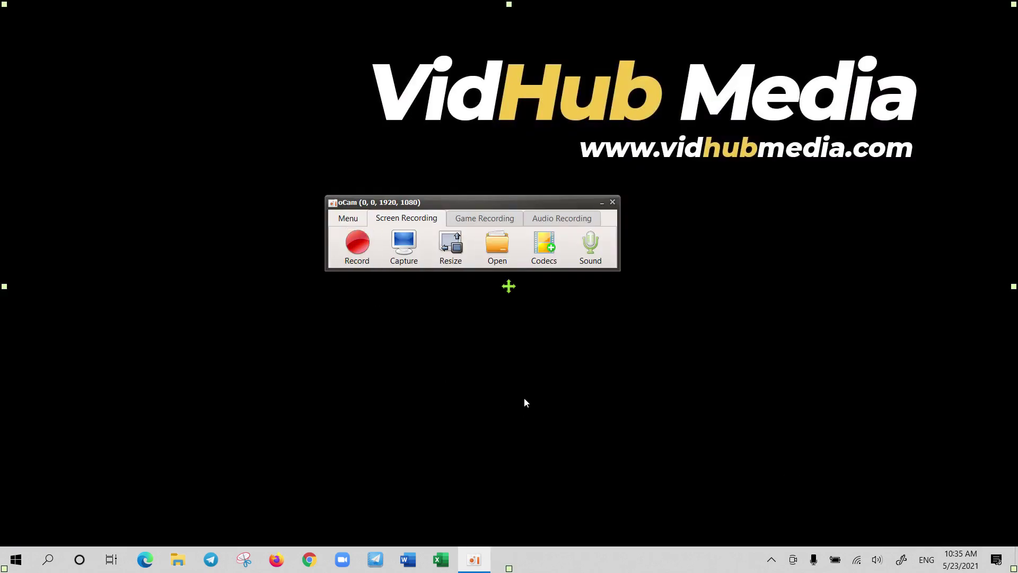
click(615, 202)
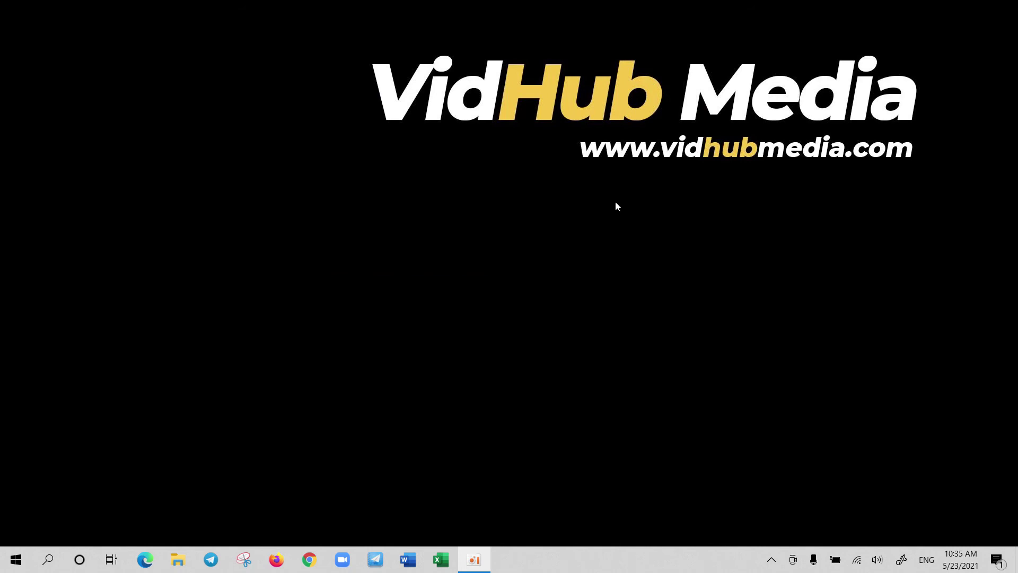
- Open D:\OCam Record file and play OCAM_2021_05_23_10_35_30_277.mp4
click(178, 559)
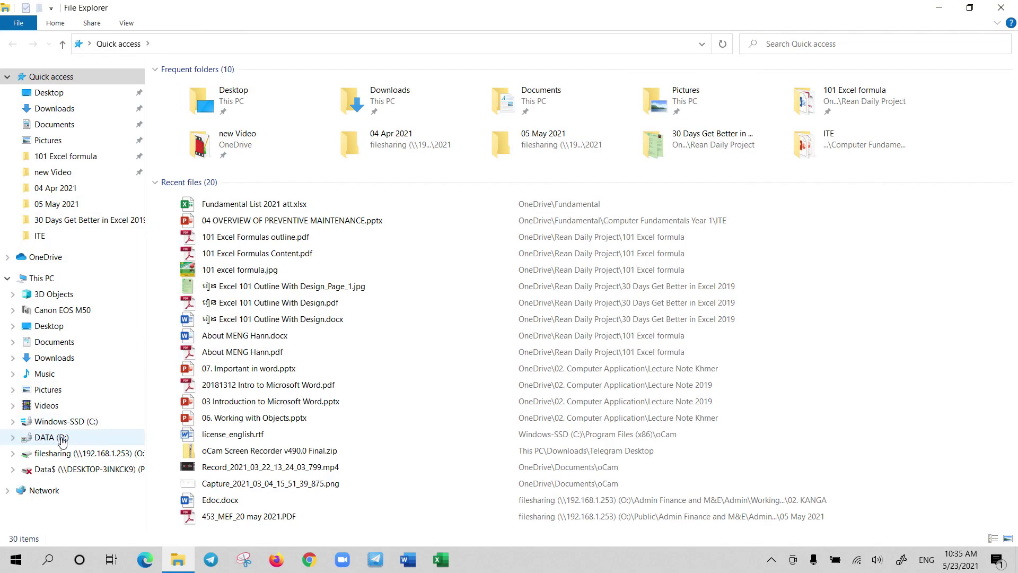
click(51, 437)
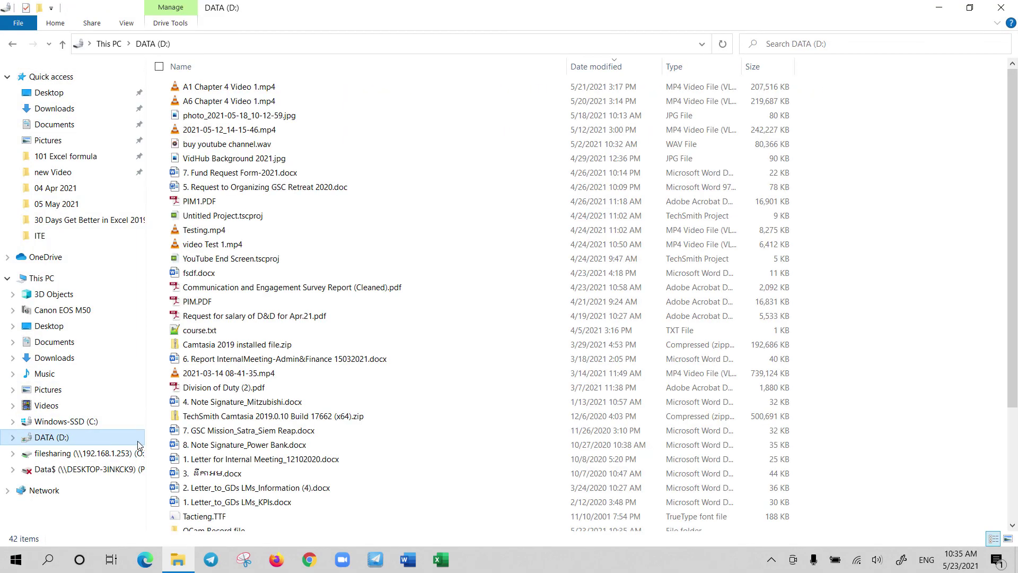
scroll(270, 318, down, 5)
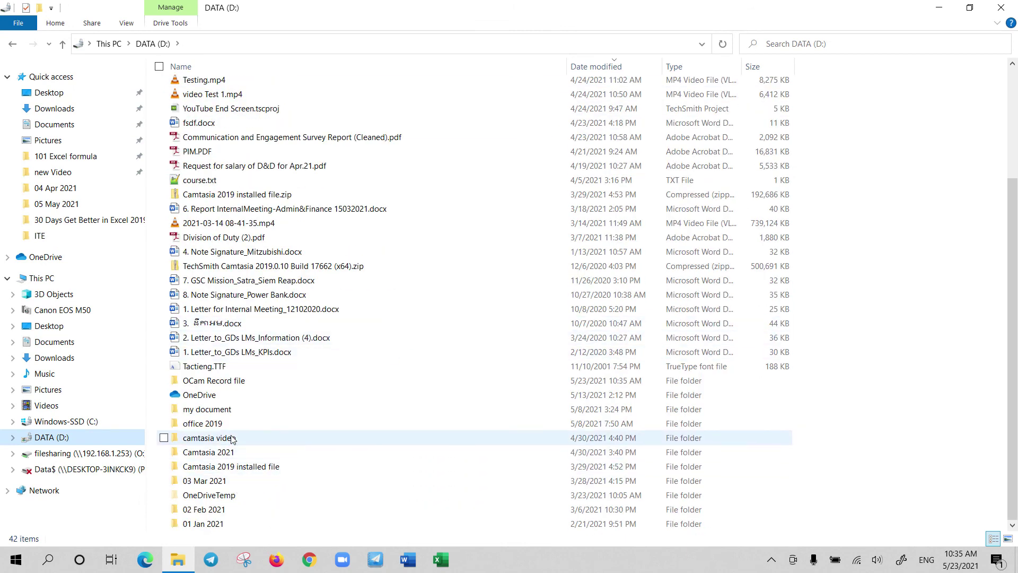
double_click(263, 381)
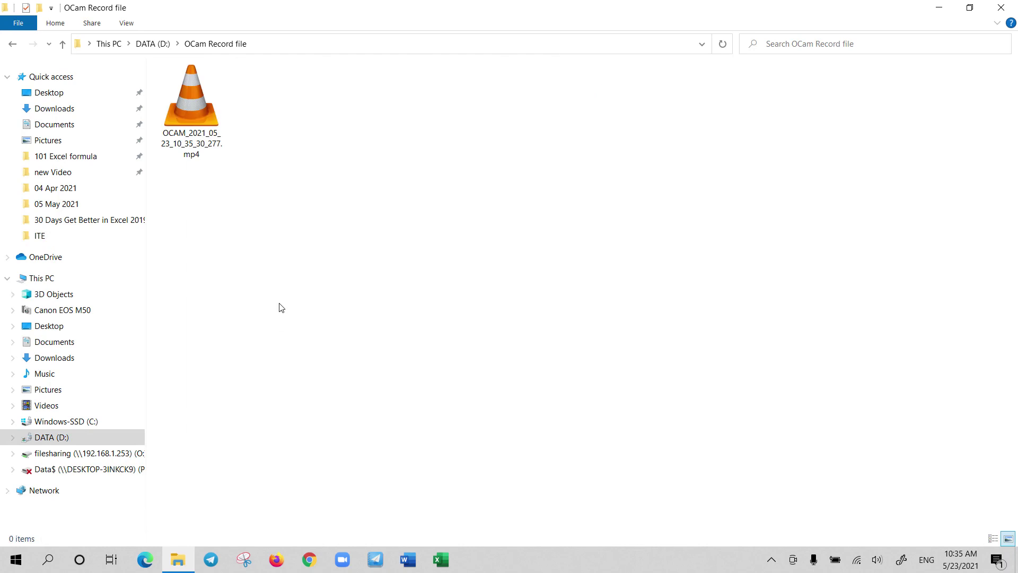
click(201, 136)
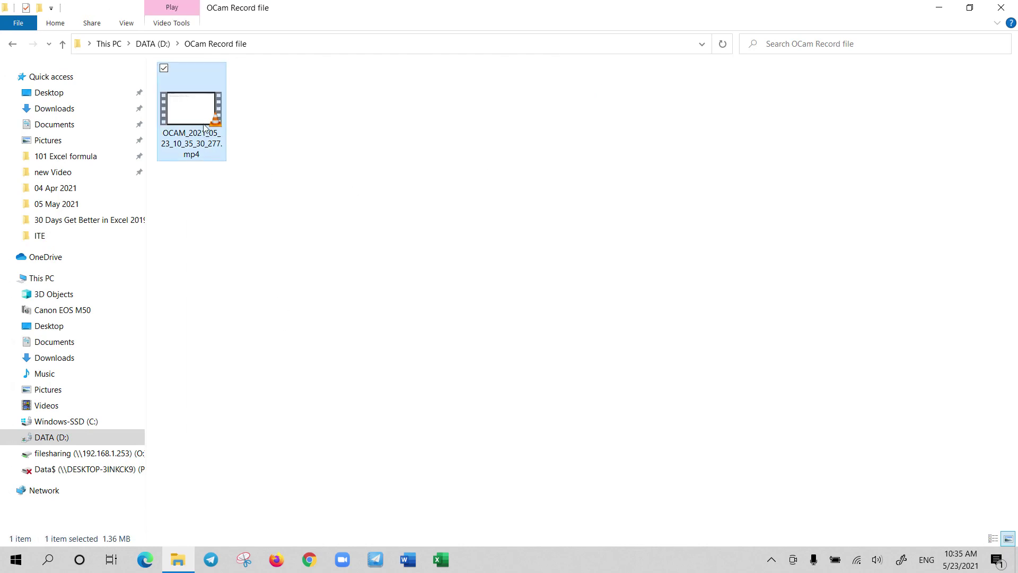
double_click(205, 127)
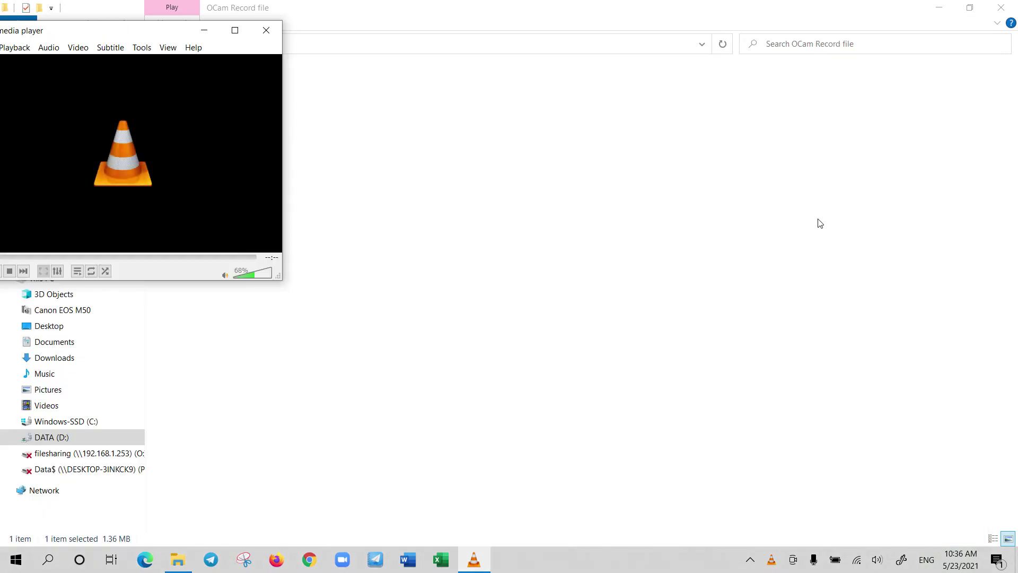
click(266, 31)
click(311, 168)
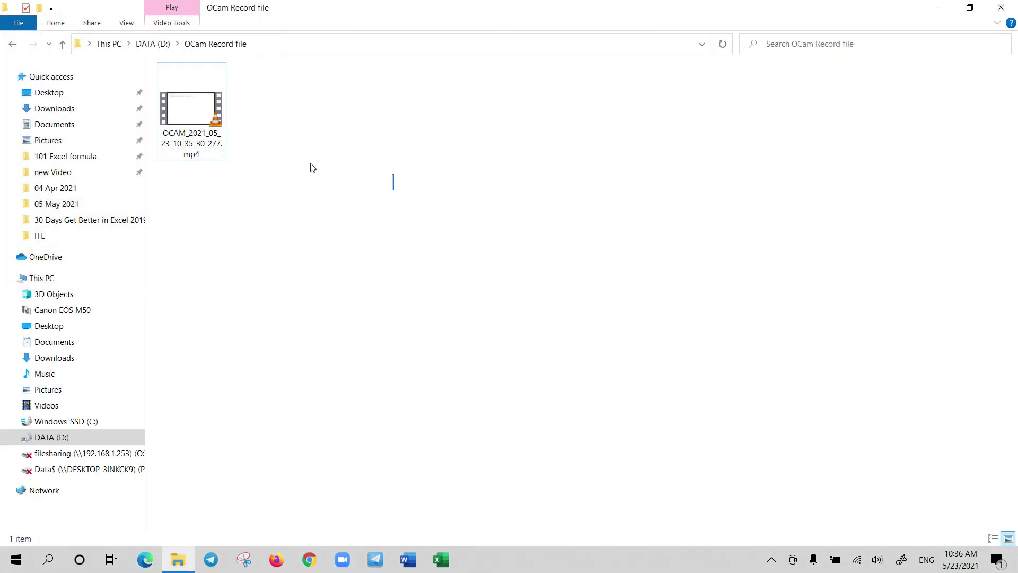
drag(393, 181, 205, 92)
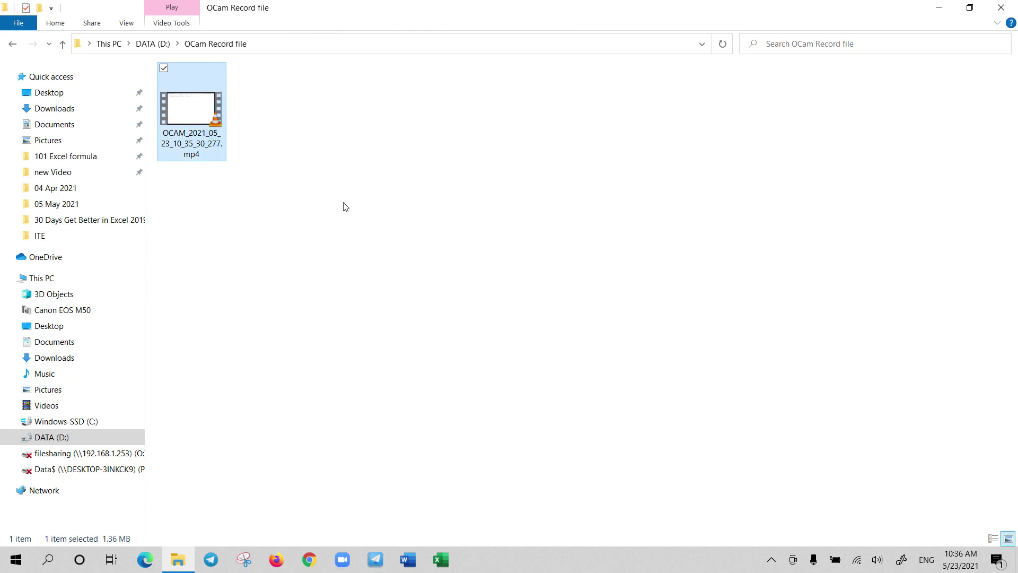